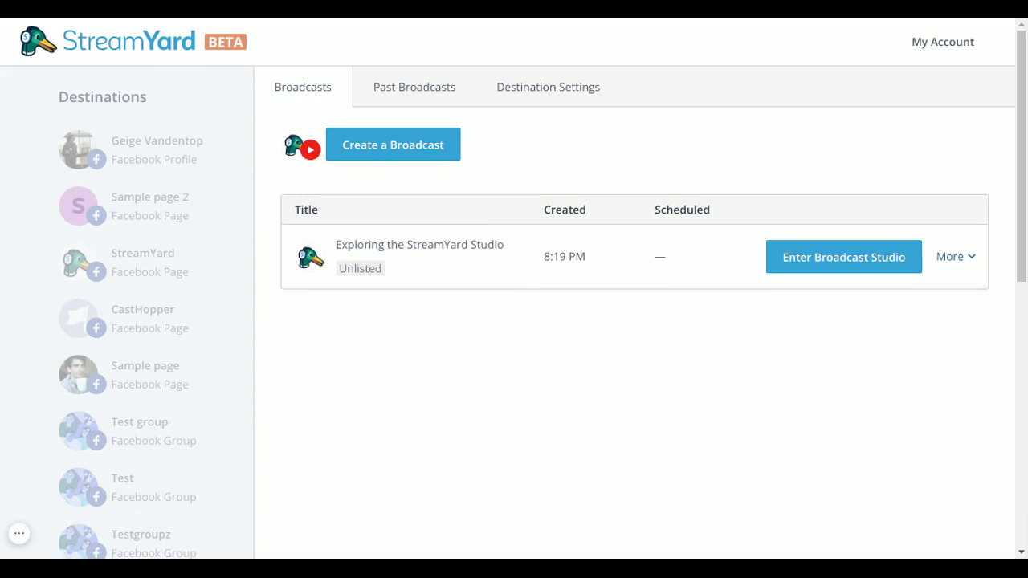
# Open the studio entry page for the broadcast, leaving the display name unchanged.
pyautogui.click(812, 260)
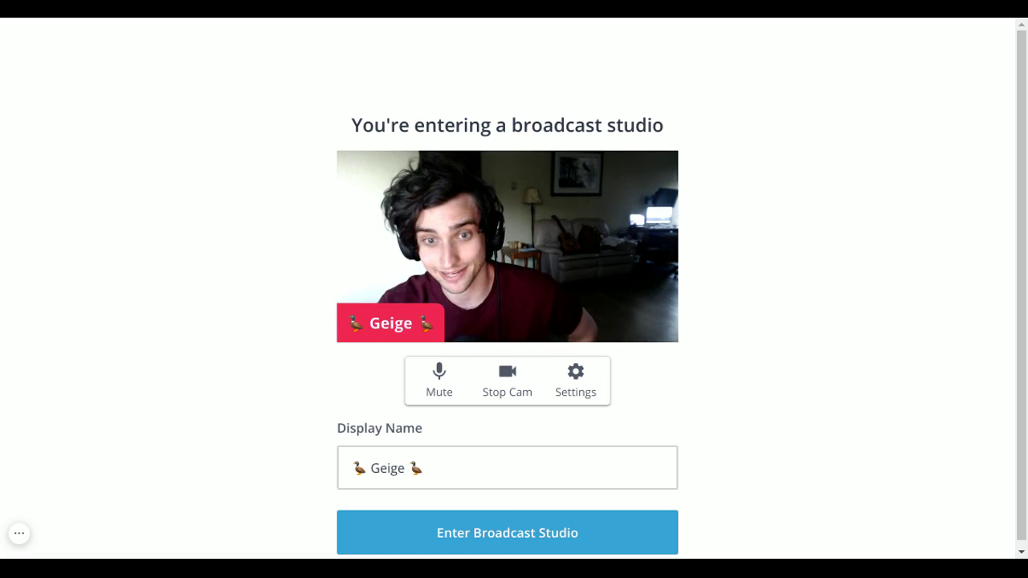
pyautogui.click(500, 464)
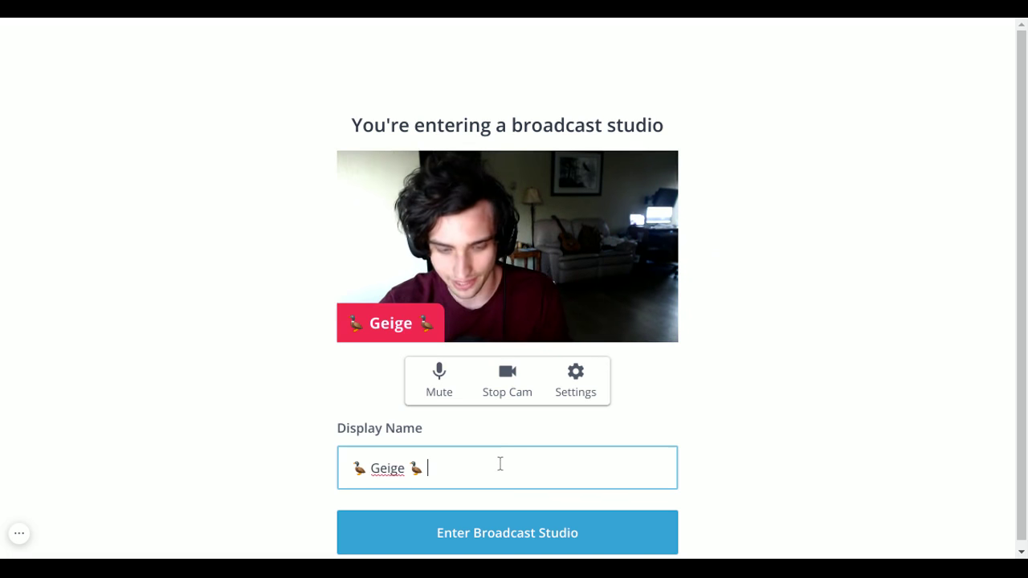
pyautogui.write('test')
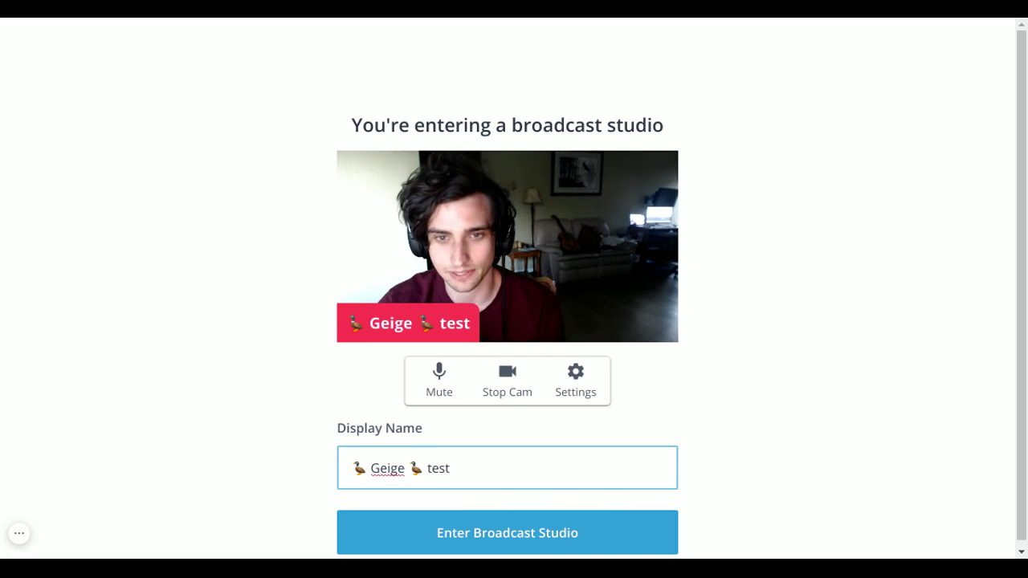
pyautogui.press('BackSpace')
pyautogui.press('BackSpace')
pyautogui.press('BackSpace')
pyautogui.press('BackSpace')
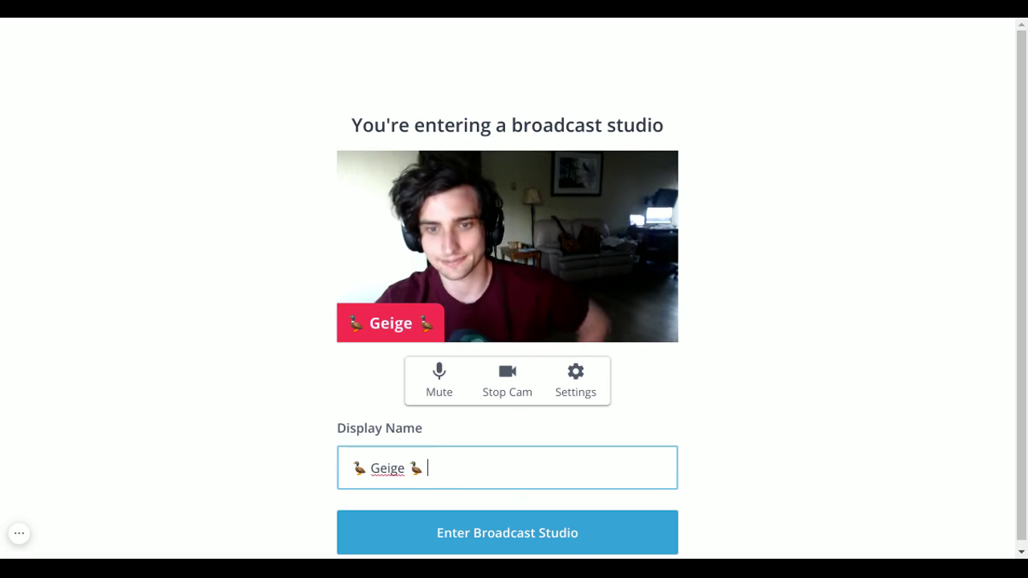
pyautogui.click(580, 388)
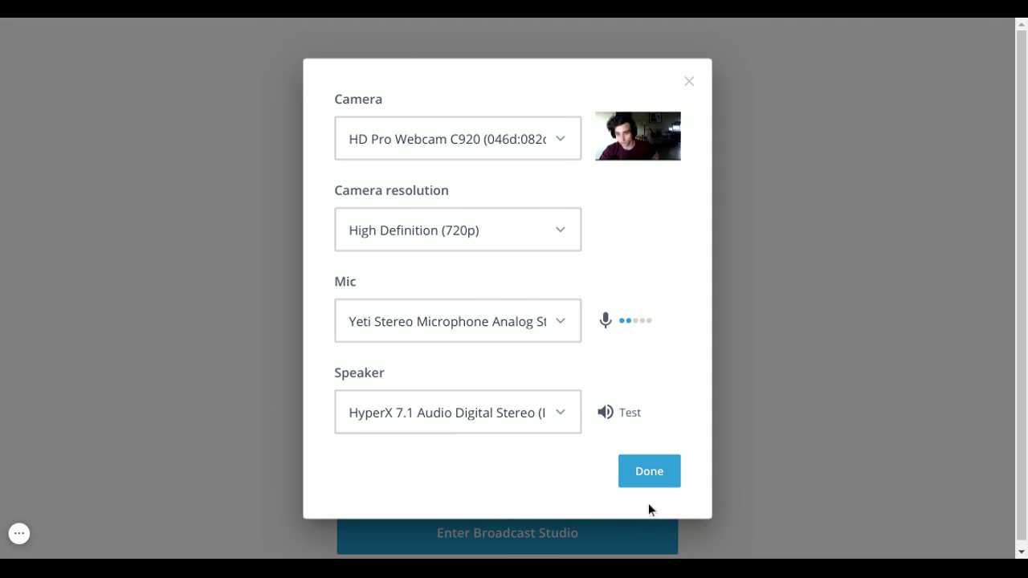
pyautogui.click(642, 470)
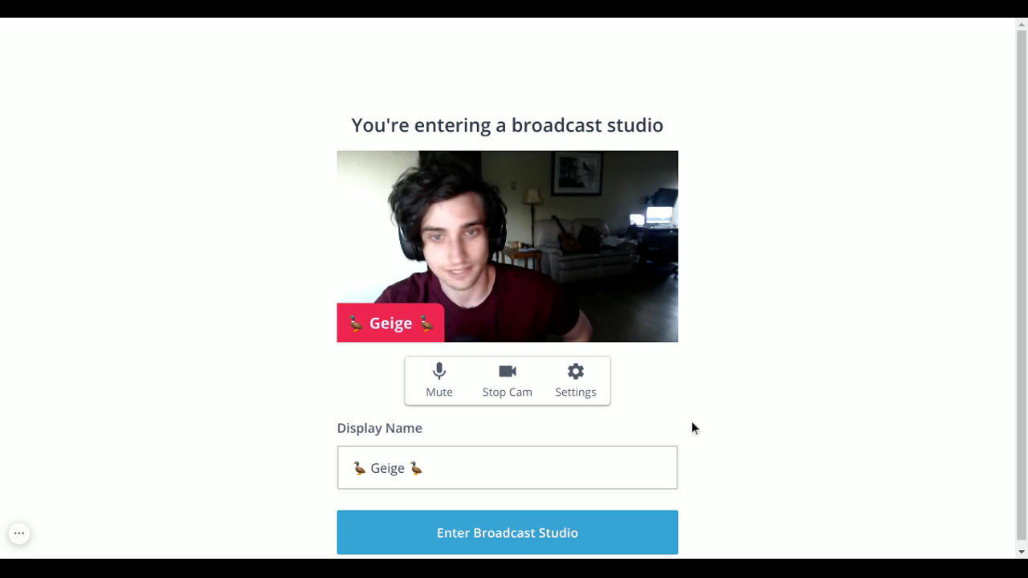
# Enter the studio and add your camera to the stage, removing it once and re-adding it.
pyautogui.click(589, 549)
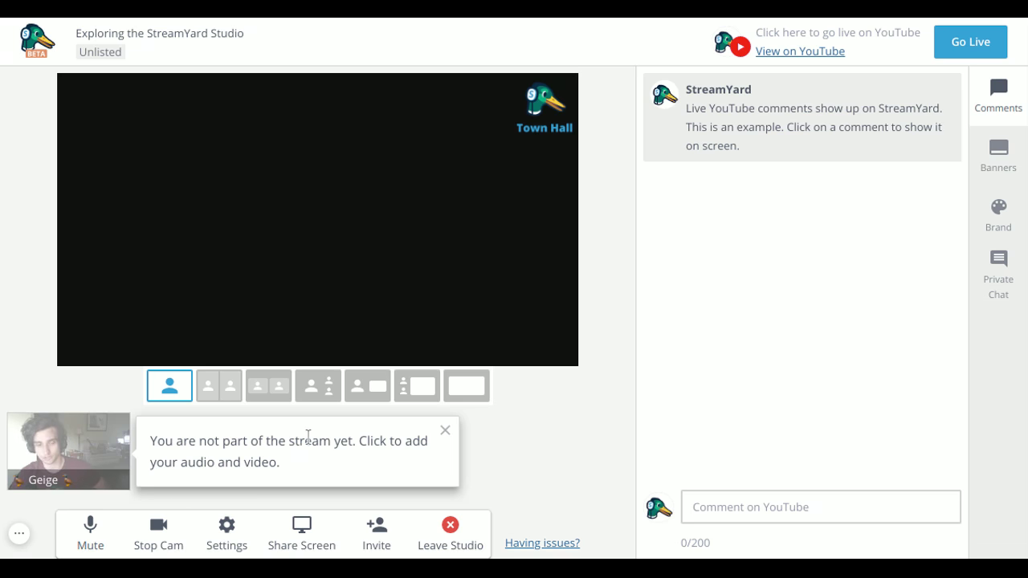
pyautogui.click(85, 463)
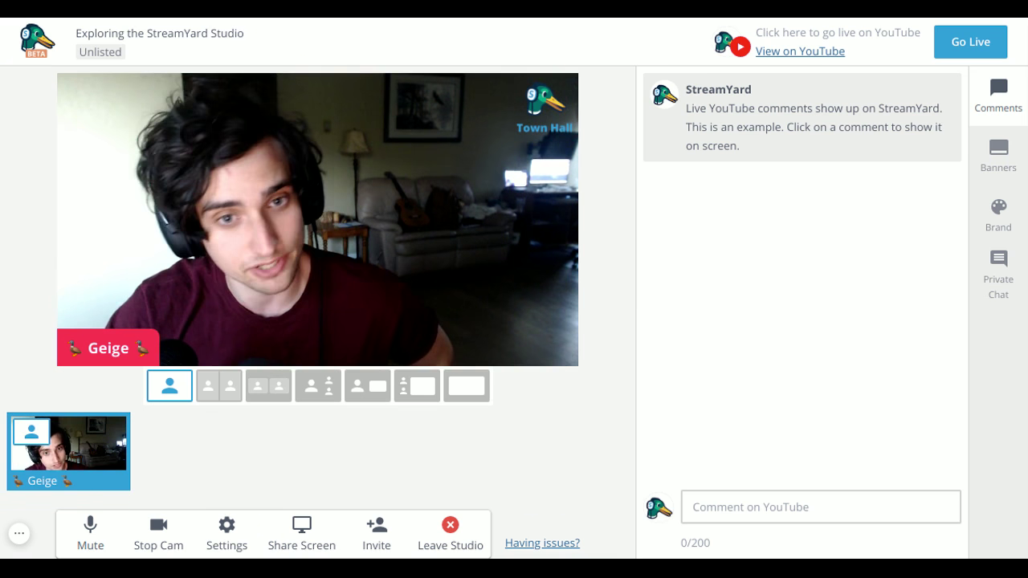
pyautogui.moveTo(121, 444)
pyautogui.click(85, 457)
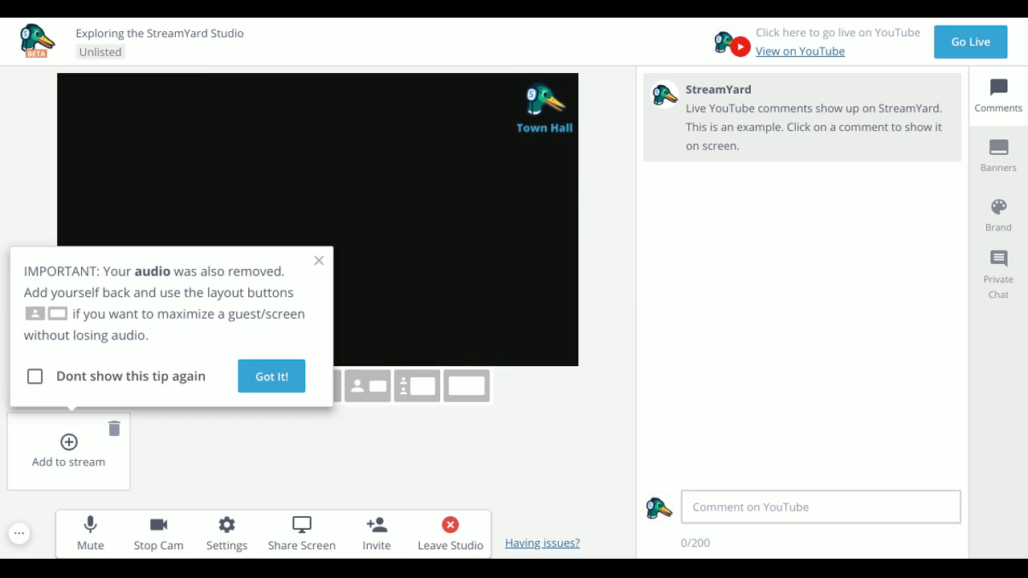
pyautogui.click(81, 458)
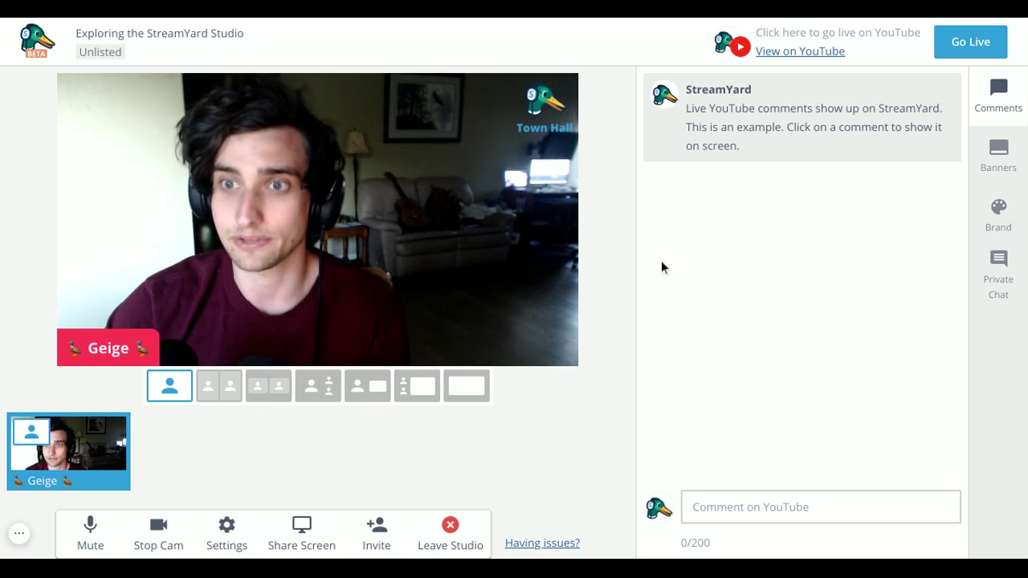
# Get ready to share the screen from the studio's top toolbar.
pyautogui.moveTo(791, 86)
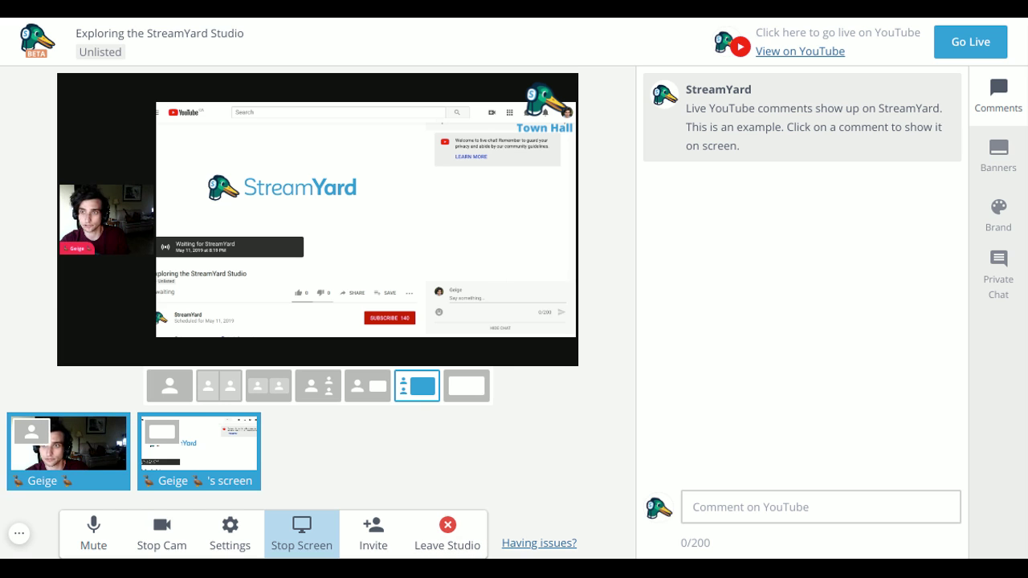
# Copy the guest invite link to the clipboard and close the invite window.
pyautogui.click(390, 526)
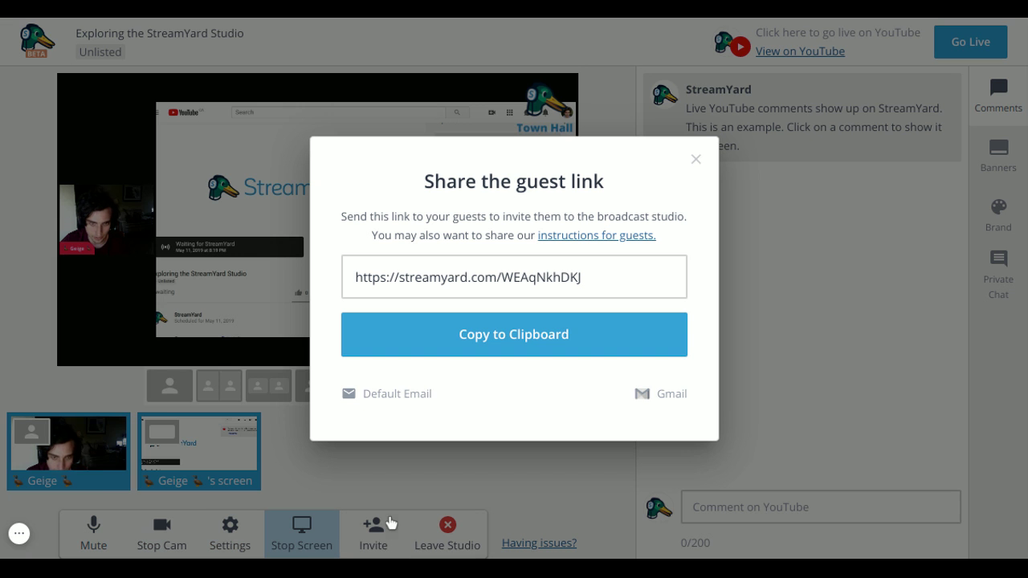
pyautogui.click(481, 336)
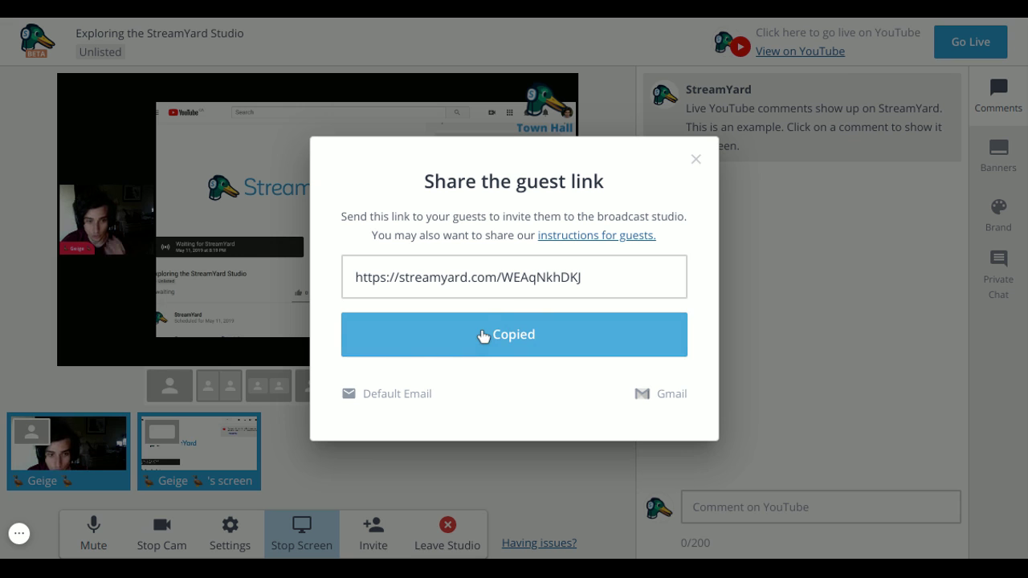
pyautogui.click(526, 477)
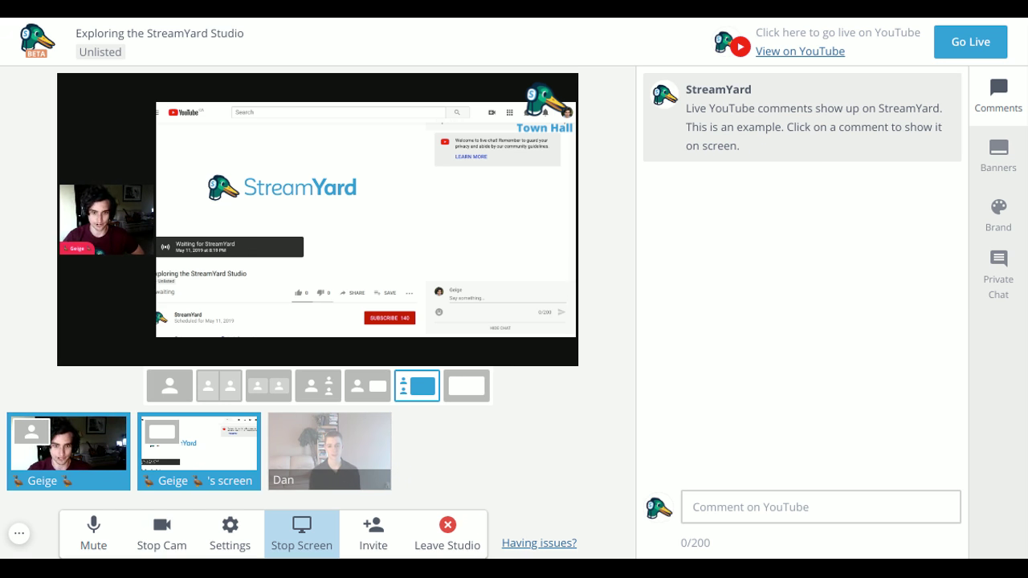
# Add the joined guest, try the Solo layout, then return to the two-person side-by-side layout.
pyautogui.click(354, 461)
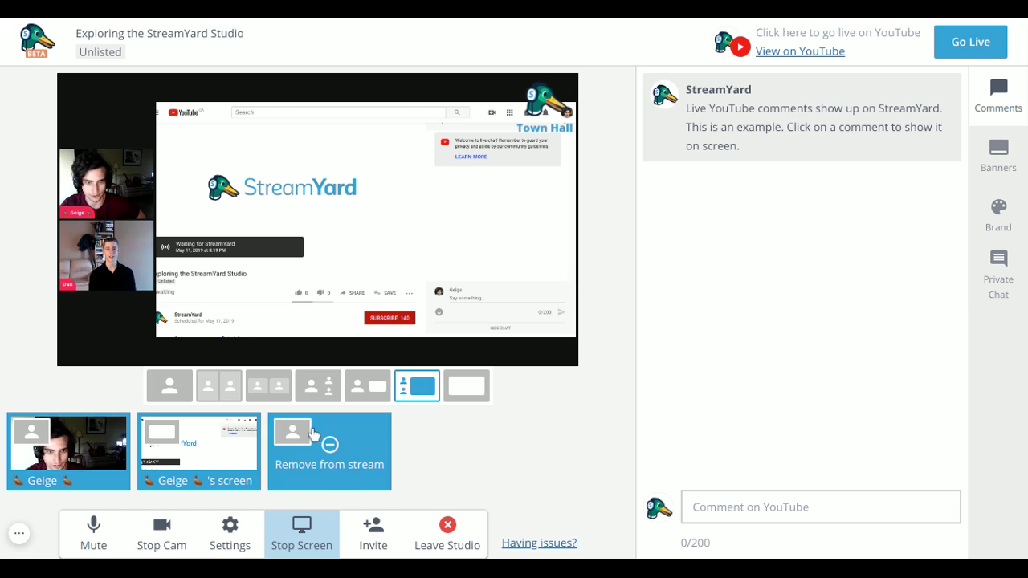
pyautogui.click(230, 387)
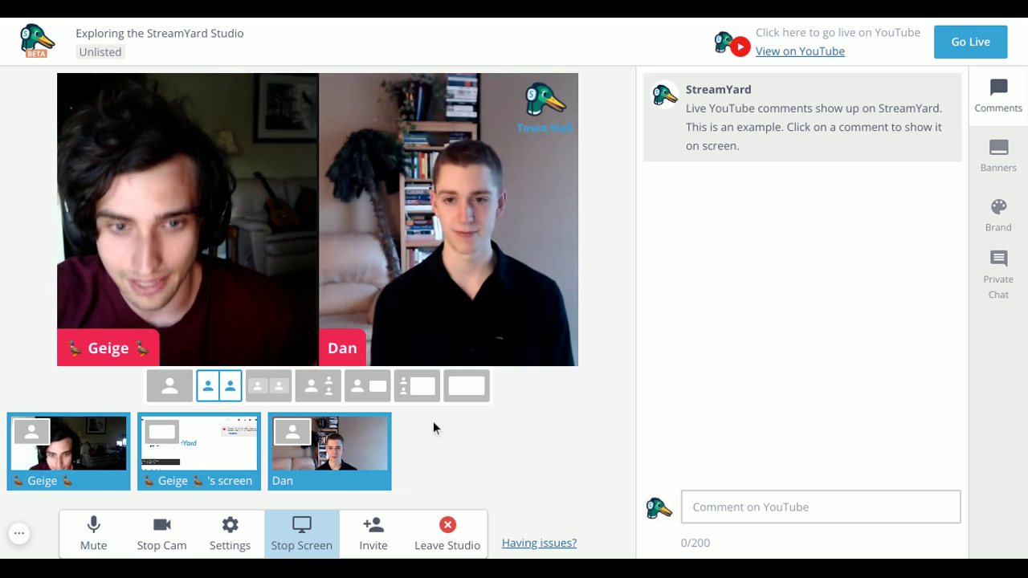
pyautogui.moveTo(303, 438)
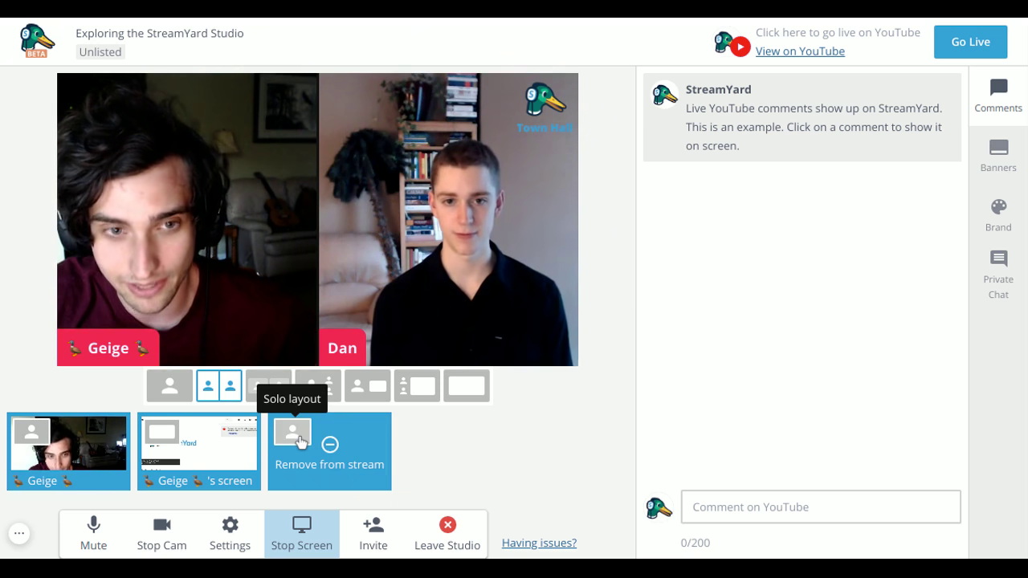
pyautogui.click(300, 440)
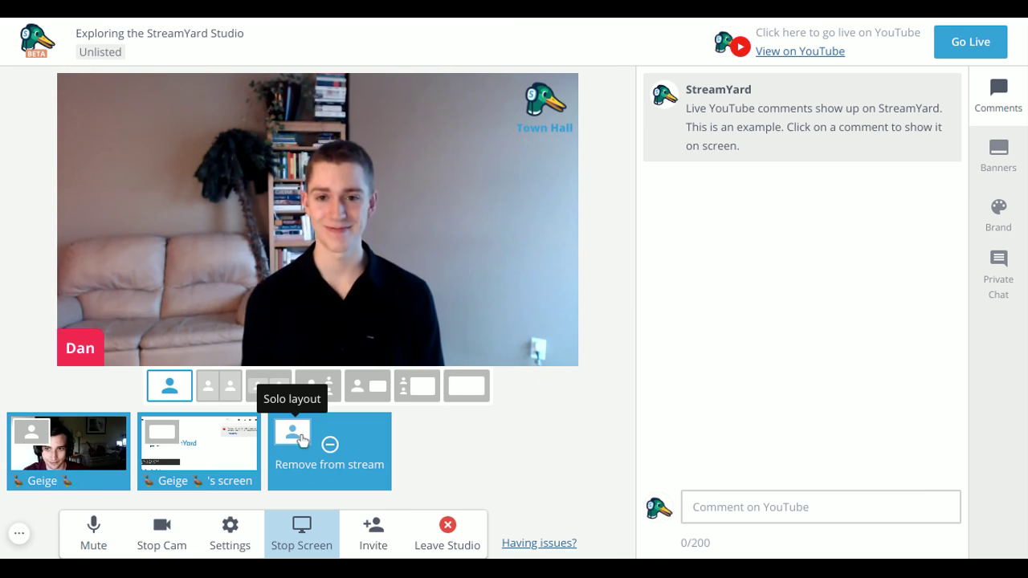
pyautogui.click(301, 438)
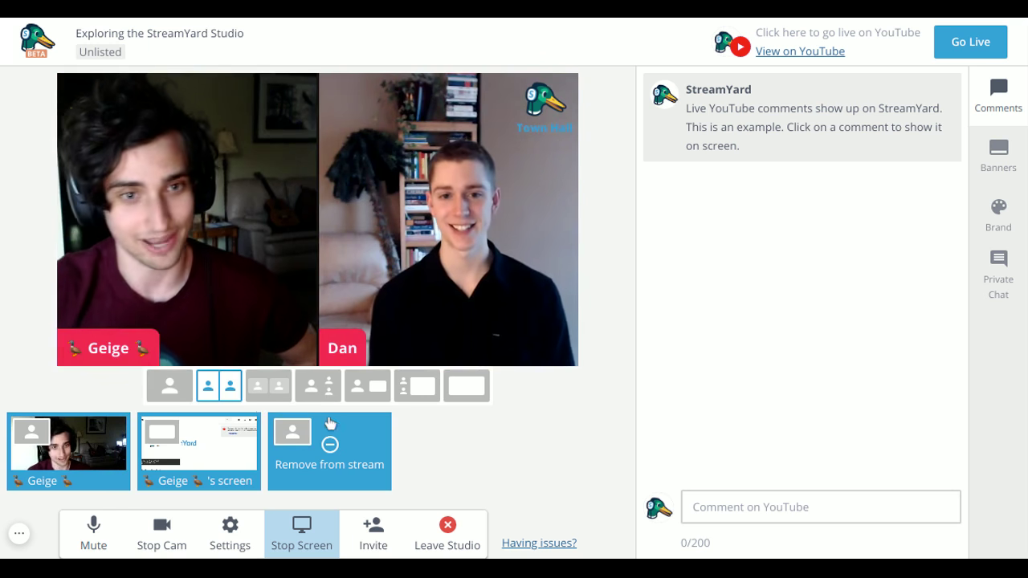
# Go live on YouTube and switch to the host full-frame layout with the screen inset.
pyautogui.click(950, 50)
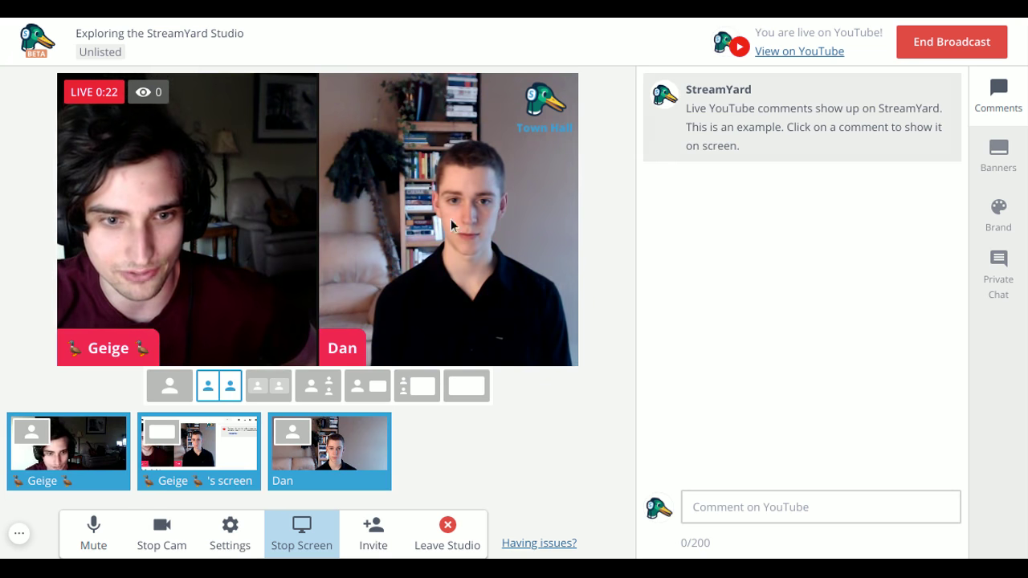
pyautogui.click(379, 395)
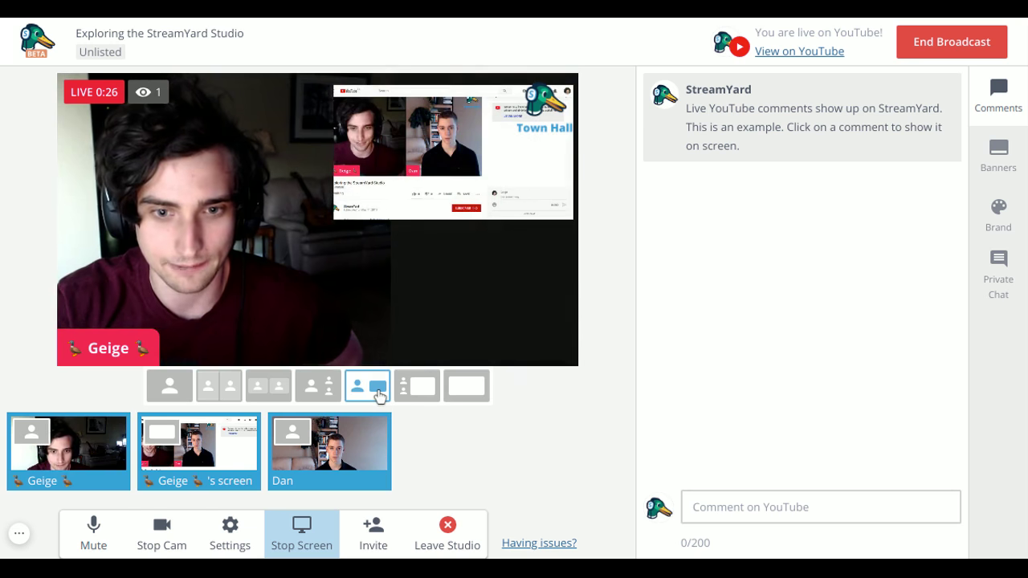
# Make the shared screen fill the stage, then send a 'Hey' test message with an emoji in YouTube live chat.
pyautogui.click(466, 389)
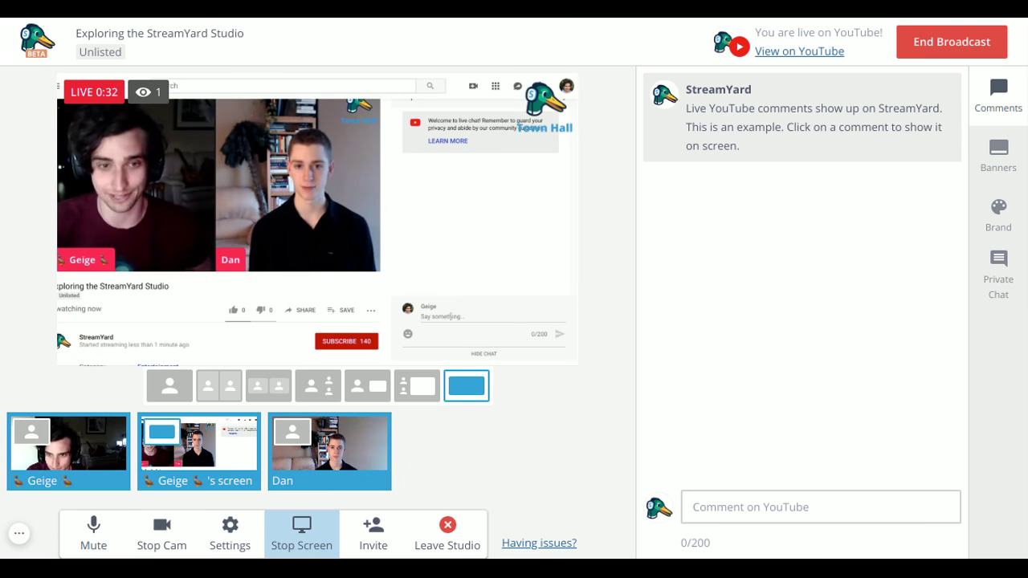
pyautogui.click(450, 313)
pyautogui.write('Hey this is a test')
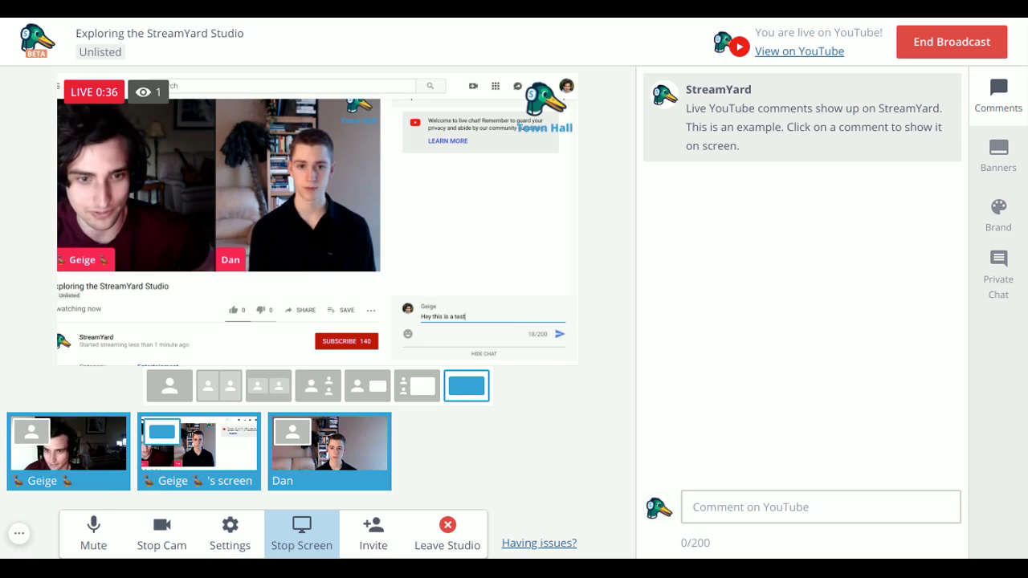
pyautogui.click(409, 335)
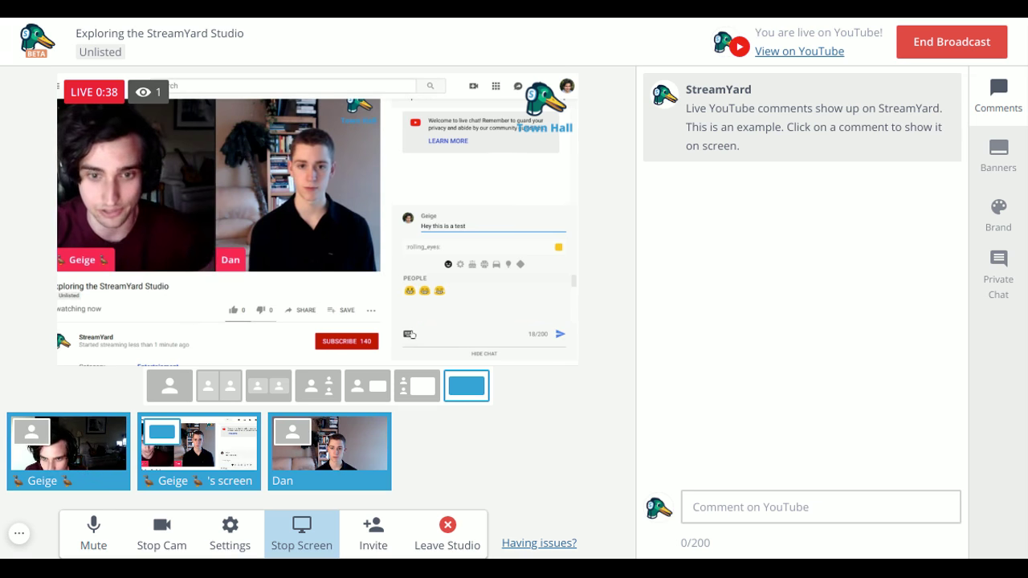
pyautogui.click(411, 291)
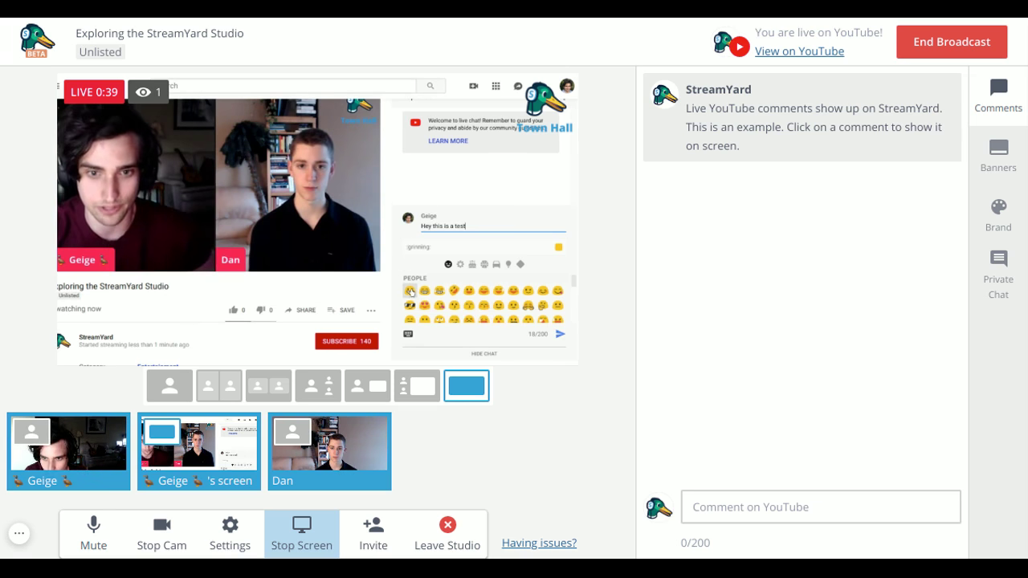
pyautogui.click(560, 335)
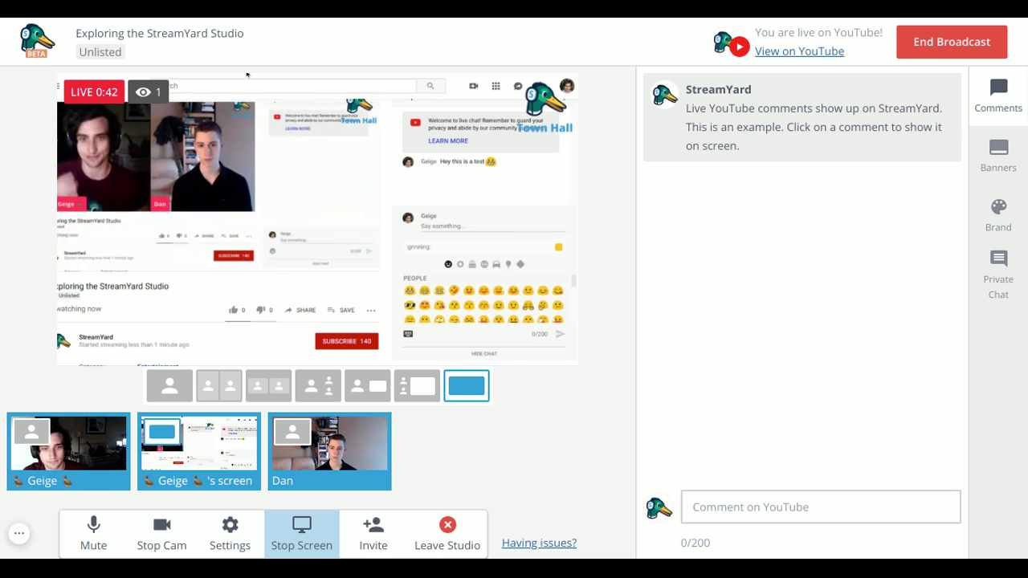
# Return to the side-by-side layout, show the test comment as a banner, then hide it.
pyautogui.click(217, 390)
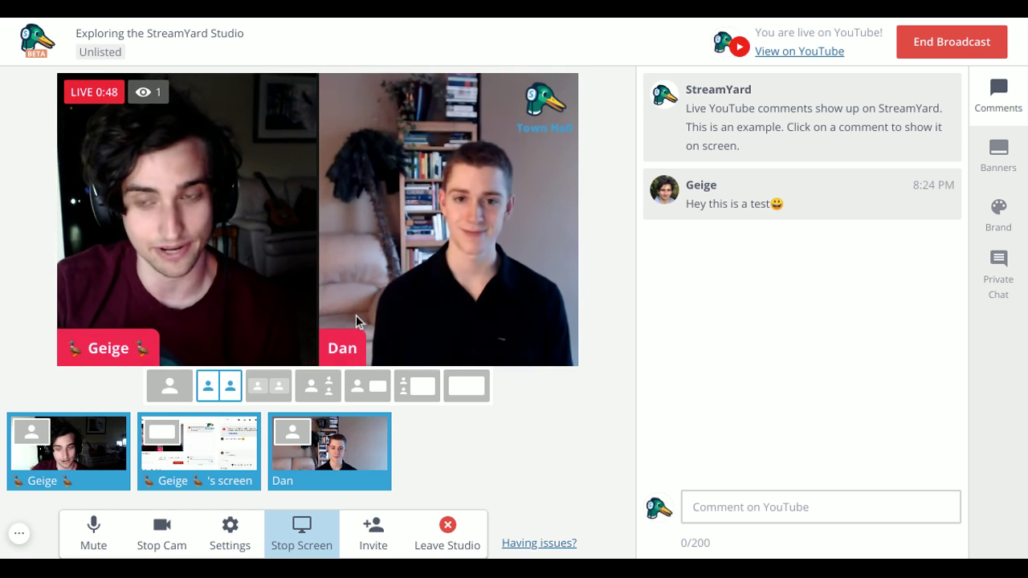
pyautogui.click(788, 195)
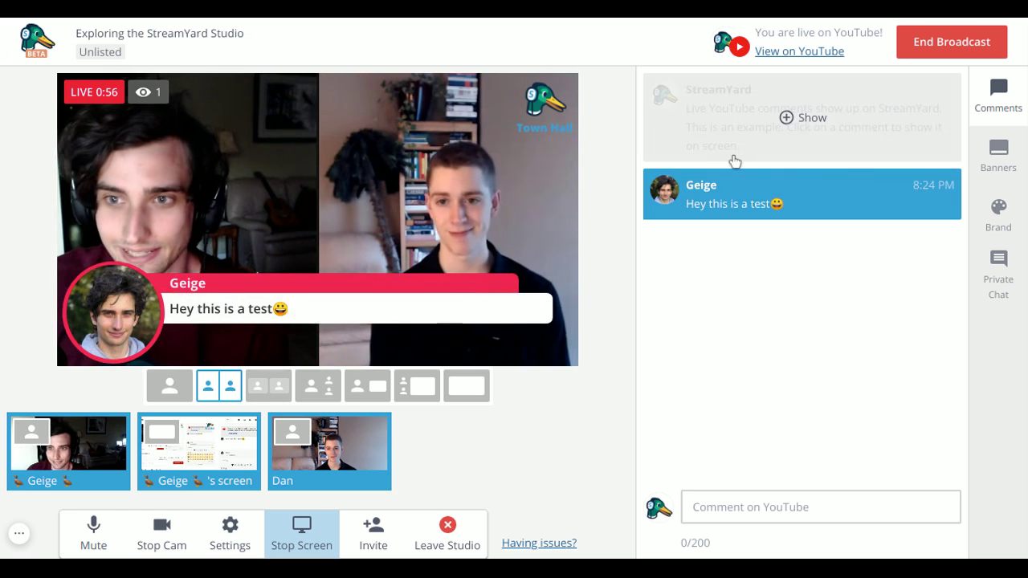
pyautogui.click(805, 194)
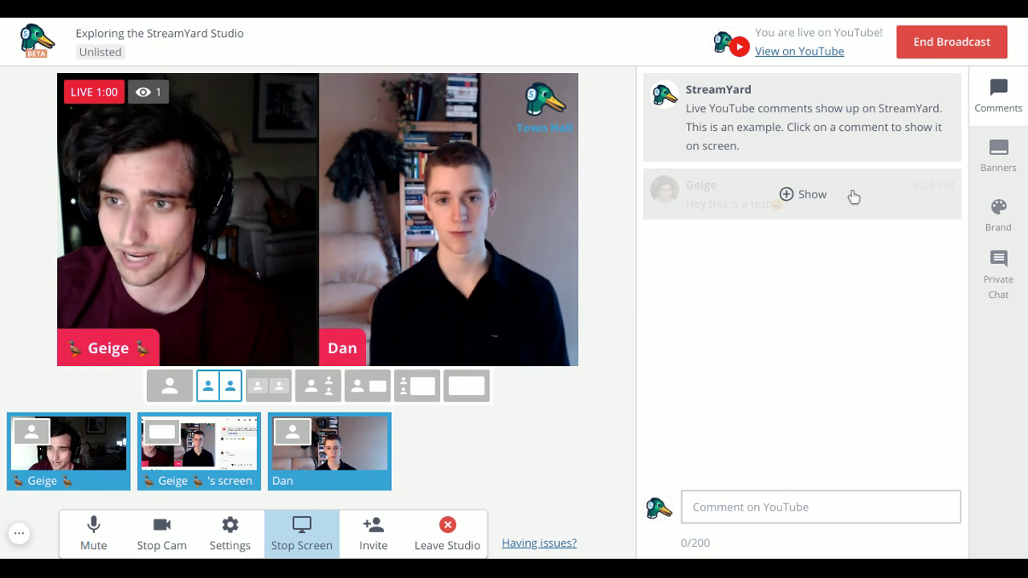
# Create a 'This is a test' banner, show it on stream, then hide it.
pyautogui.click(996, 170)
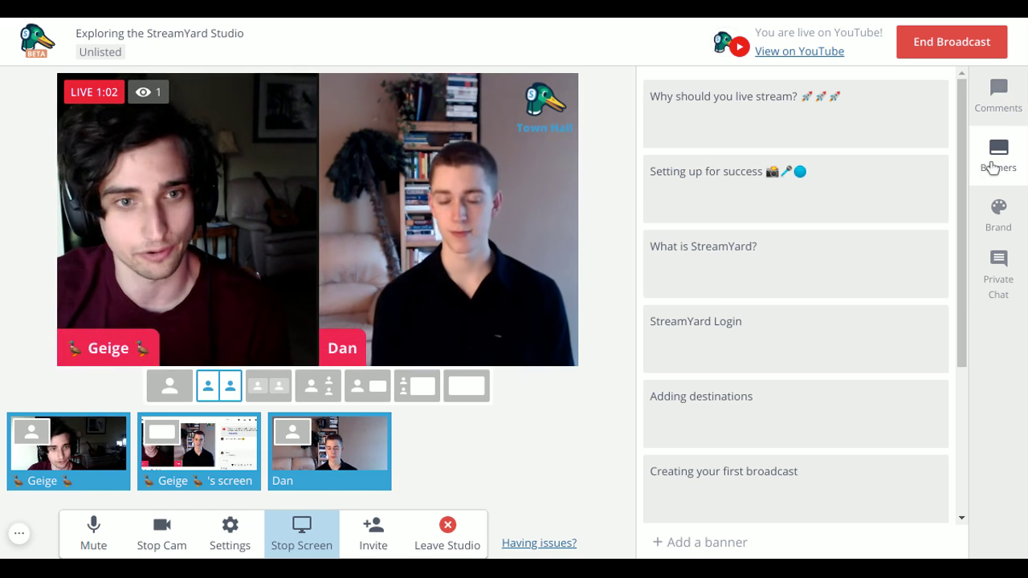
pyautogui.click(722, 541)
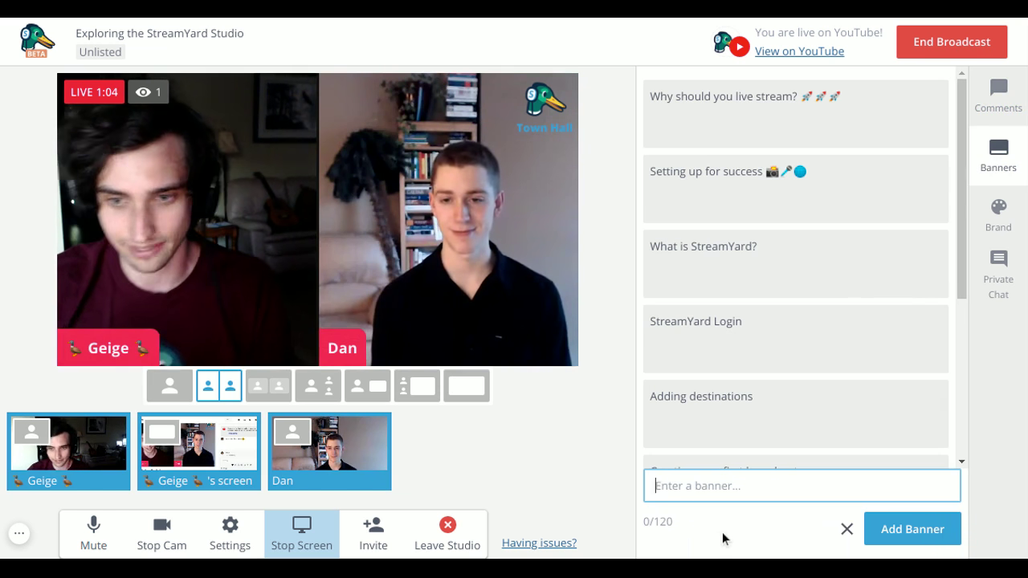
pyautogui.write('This is a')
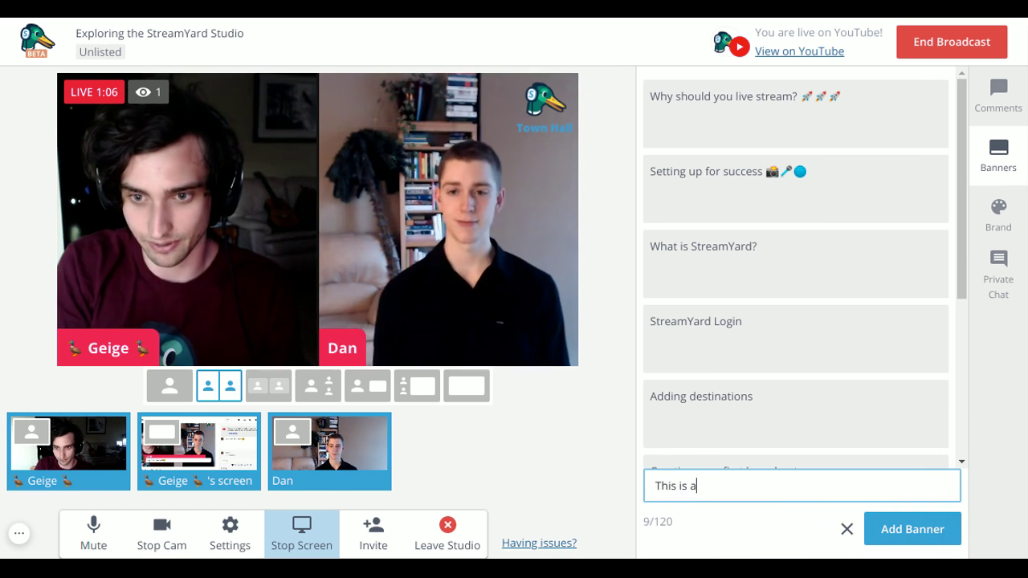
pyautogui.write(' test')
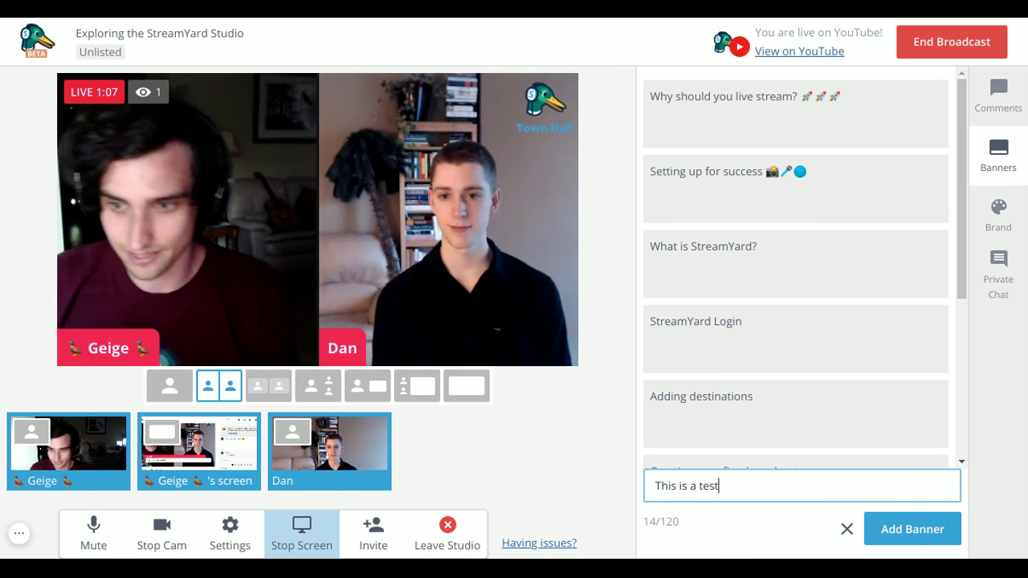
pyautogui.click(877, 530)
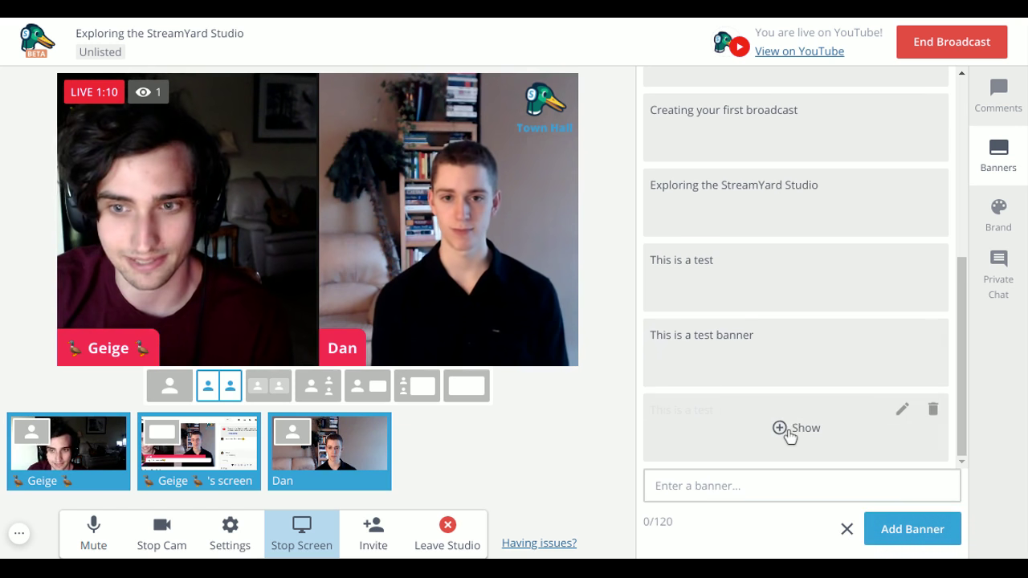
pyautogui.click(790, 431)
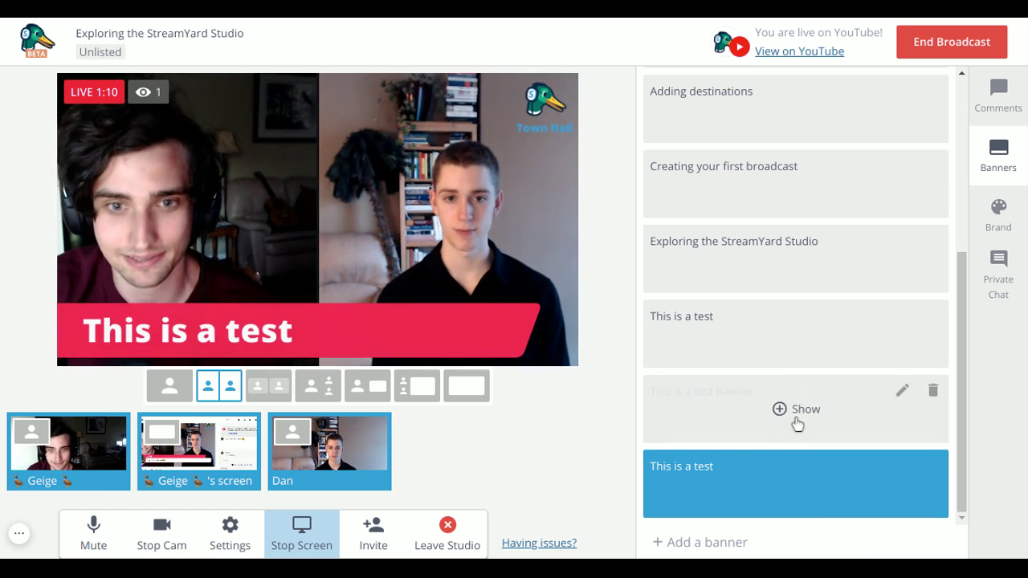
pyautogui.click(841, 483)
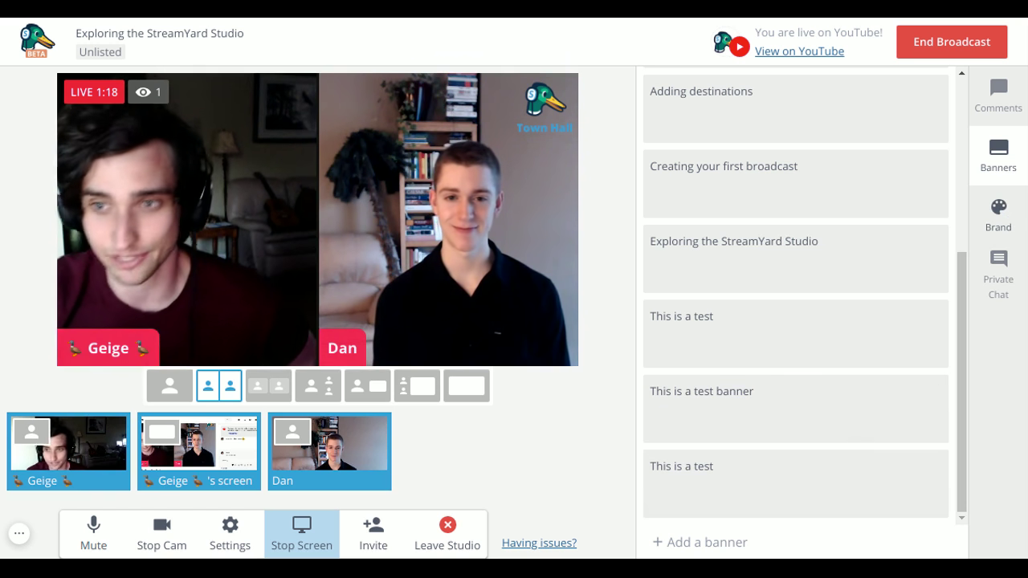
# Change the brand colour to teal #00ffce.
pyautogui.click(1000, 221)
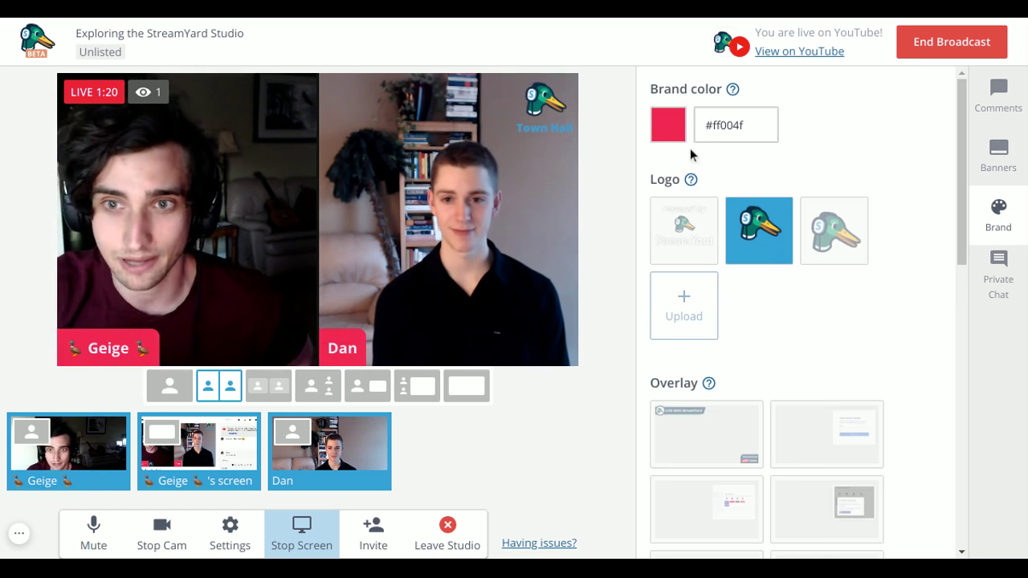
pyautogui.click(657, 132)
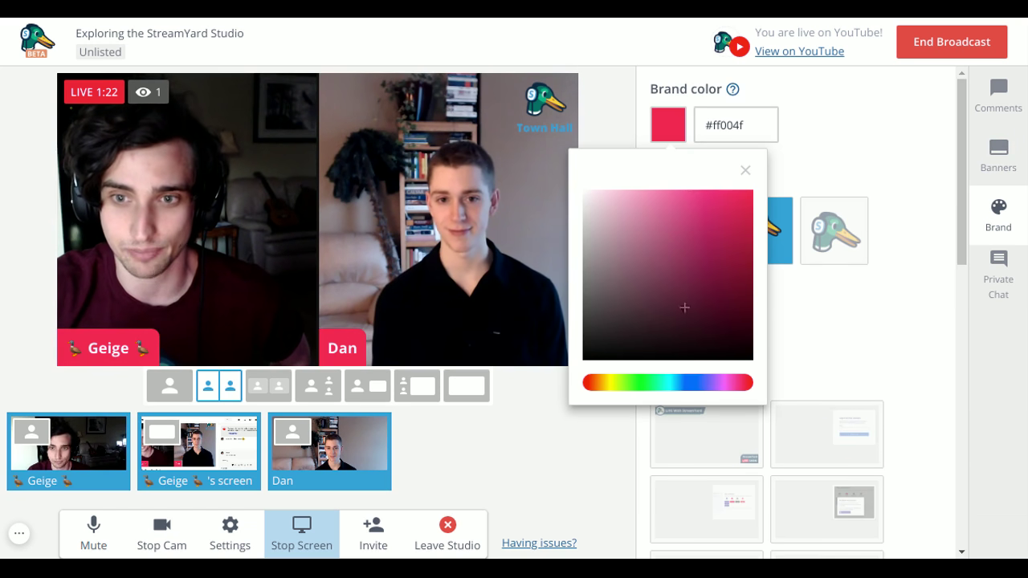
pyautogui.click(662, 385)
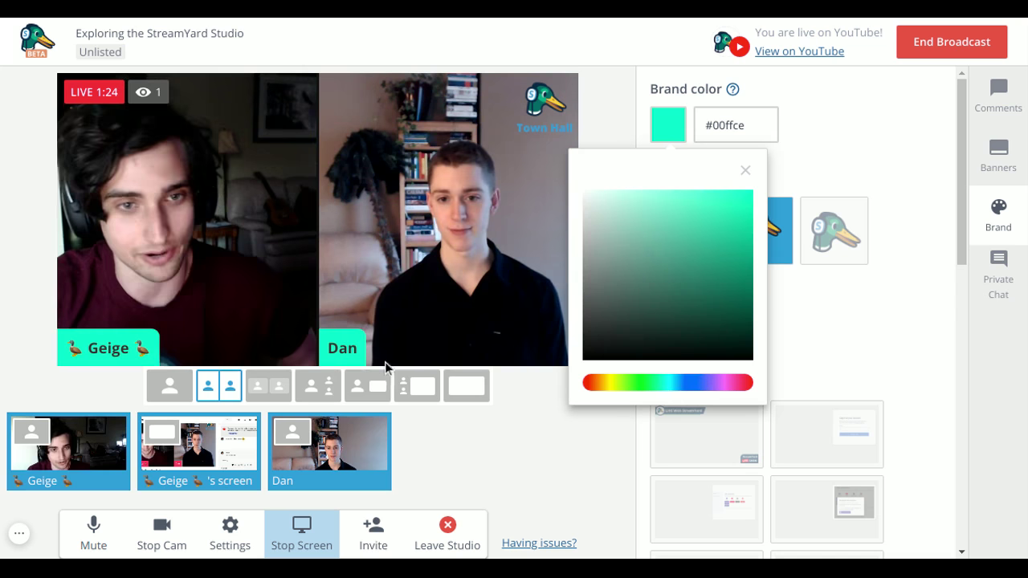
pyautogui.click(876, 143)
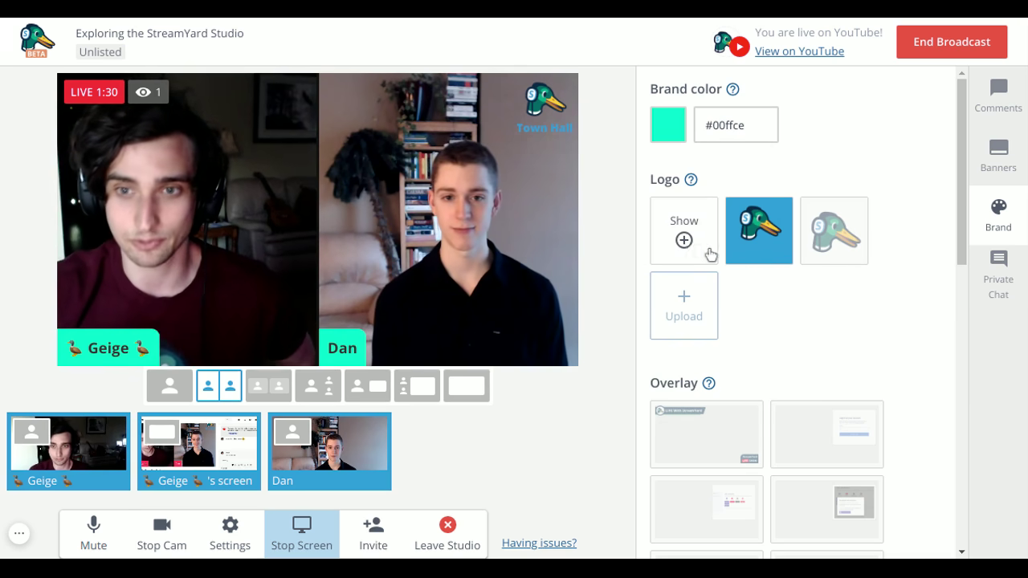
# Briefly show the Powered by StreamYard logo, then put the Town Hall logo on stream.
pyautogui.click(684, 241)
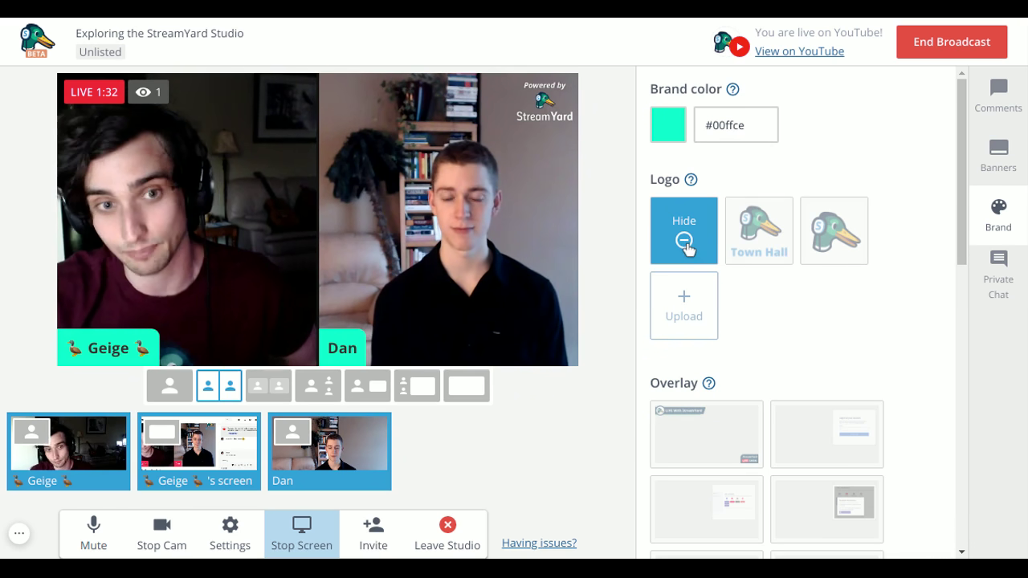
pyautogui.click(686, 244)
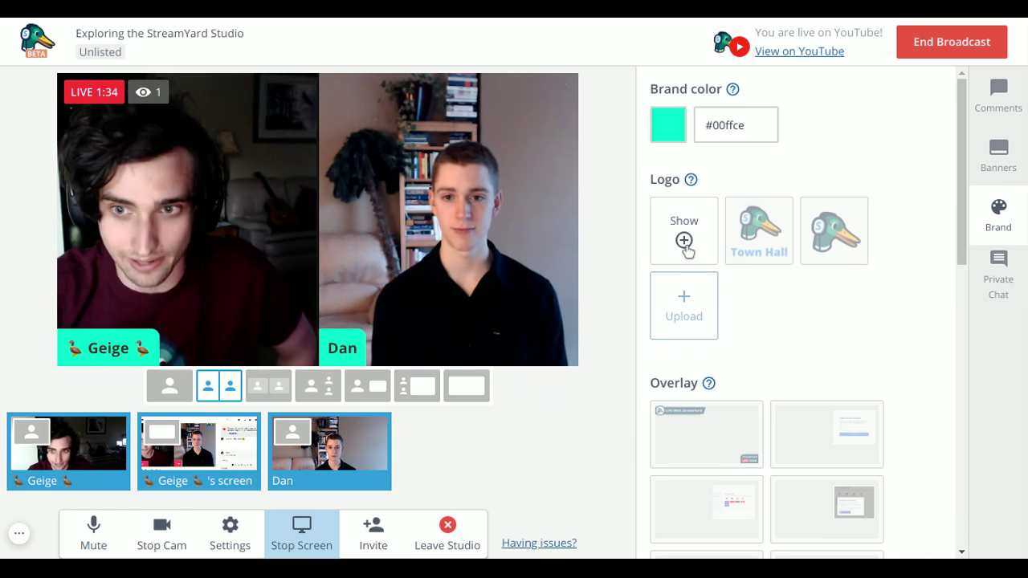
pyautogui.click(761, 241)
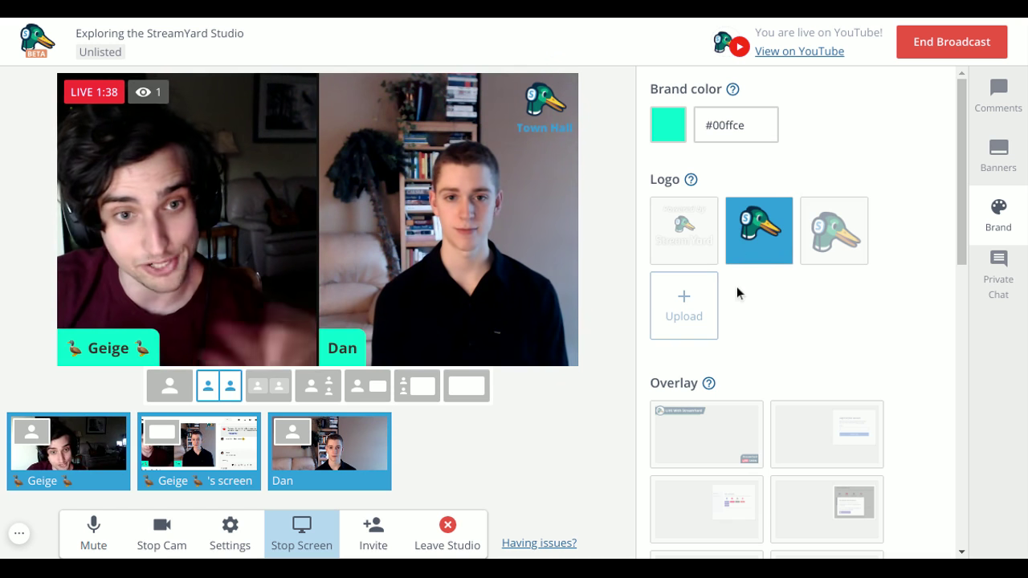
# Show the first overlay tile, 'Live with StreamYard', on the live stream.
pyautogui.click(725, 448)
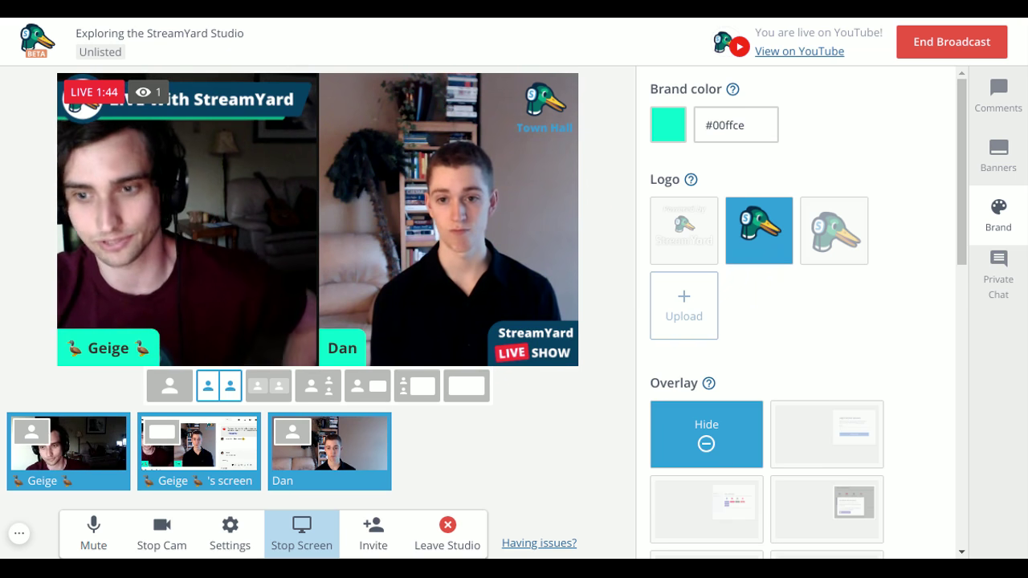
pyautogui.scroll(-2, 870, 353)
pyautogui.scroll(-5, 867, 322)
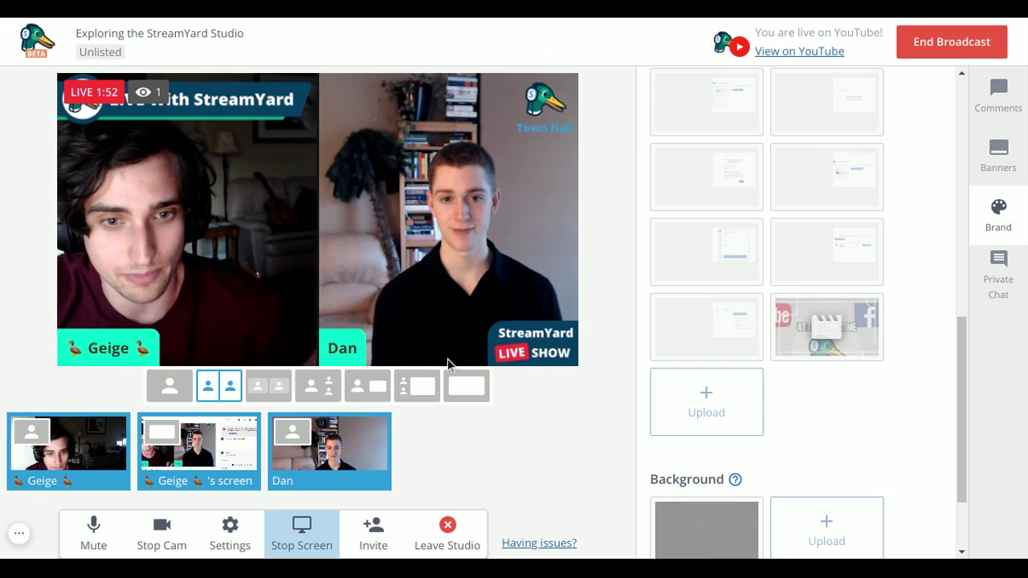
# Switch to the framed side-by-side layout, try the dark leaf background, then remove it.
pyautogui.click(278, 388)
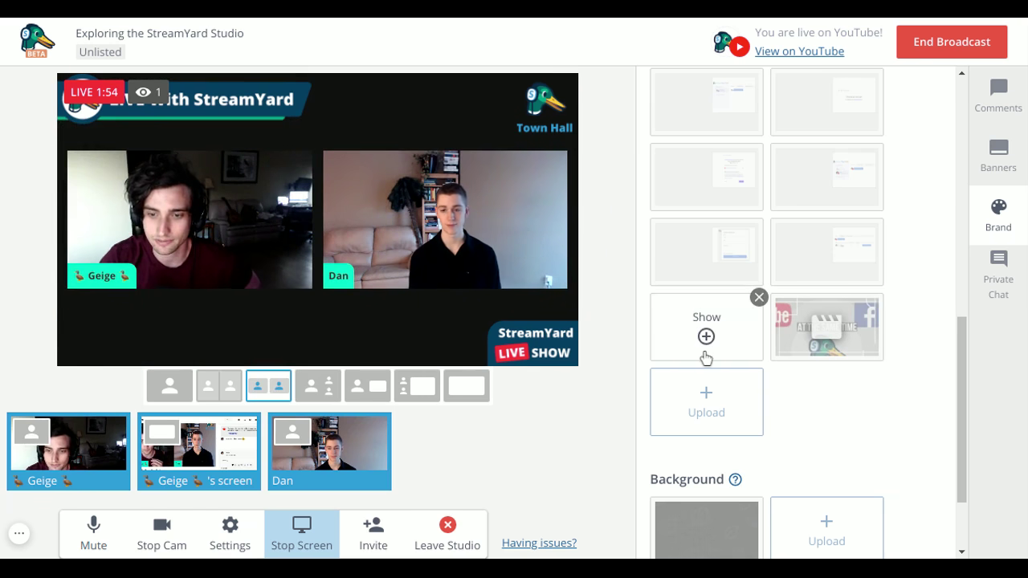
pyautogui.scroll(-2, 705, 359)
pyautogui.click(705, 422)
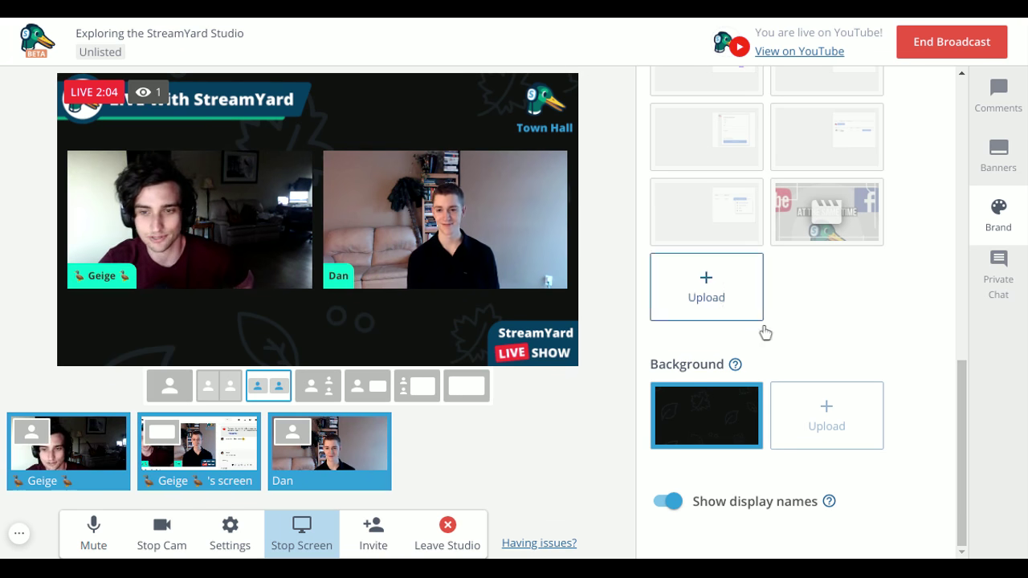
pyautogui.click(733, 422)
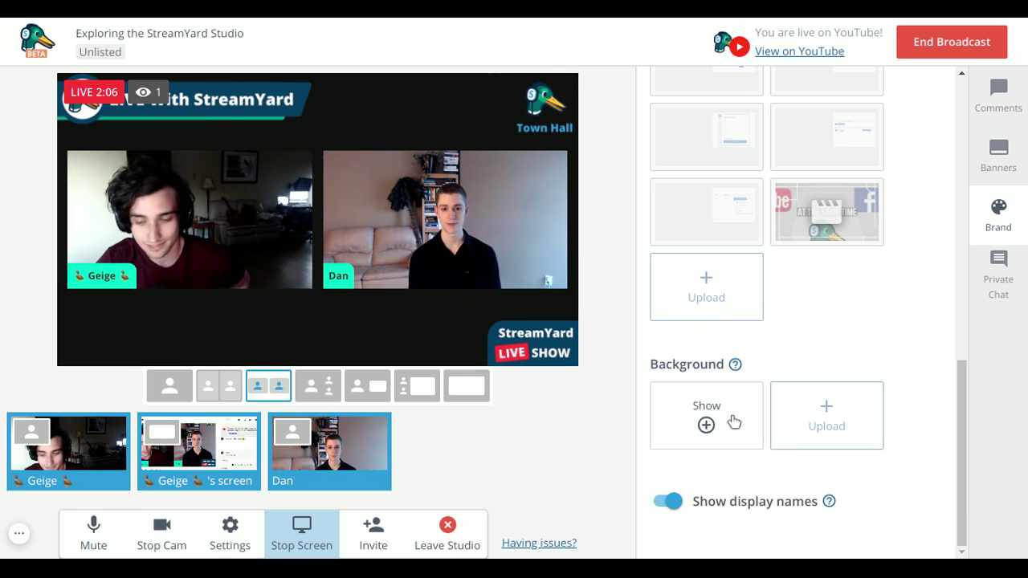
pyautogui.click(727, 445)
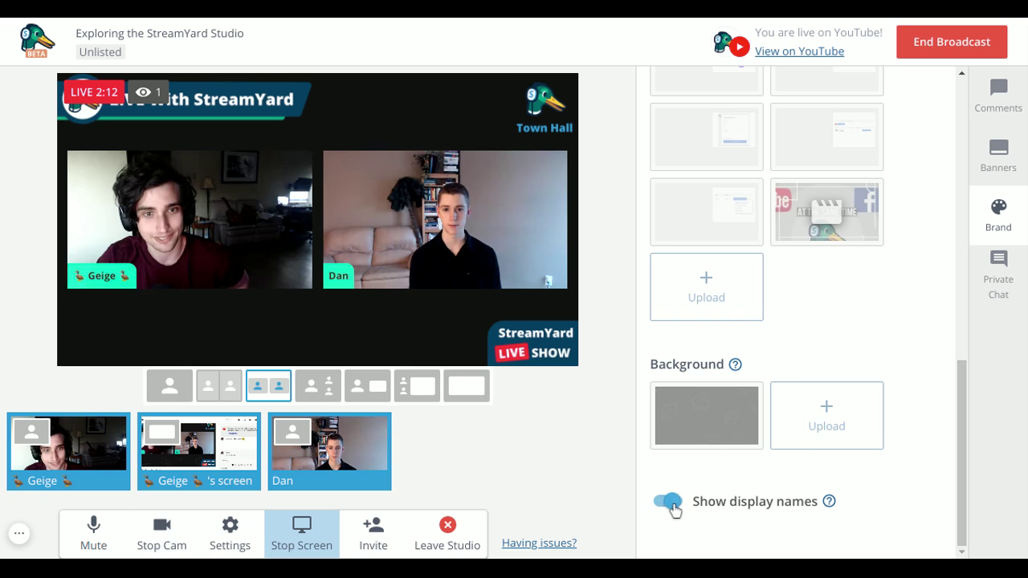
# Turn off display names, hide the Live with StreamYard overlay, and play the promo video clip.
pyautogui.click(669, 502)
pyautogui.scroll(10, 771, 241)
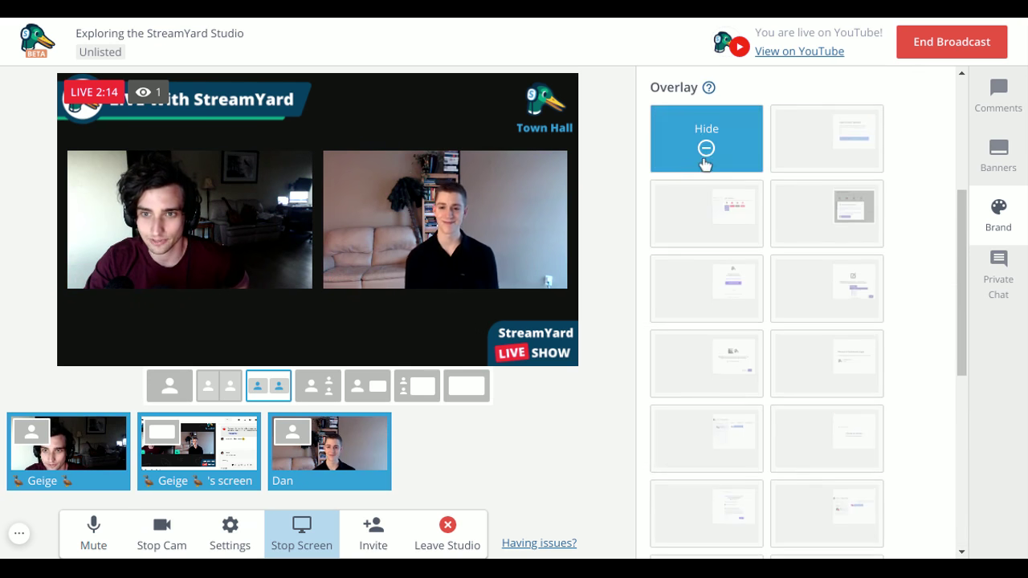
pyautogui.click(705, 163)
pyautogui.scroll(-5, 776, 246)
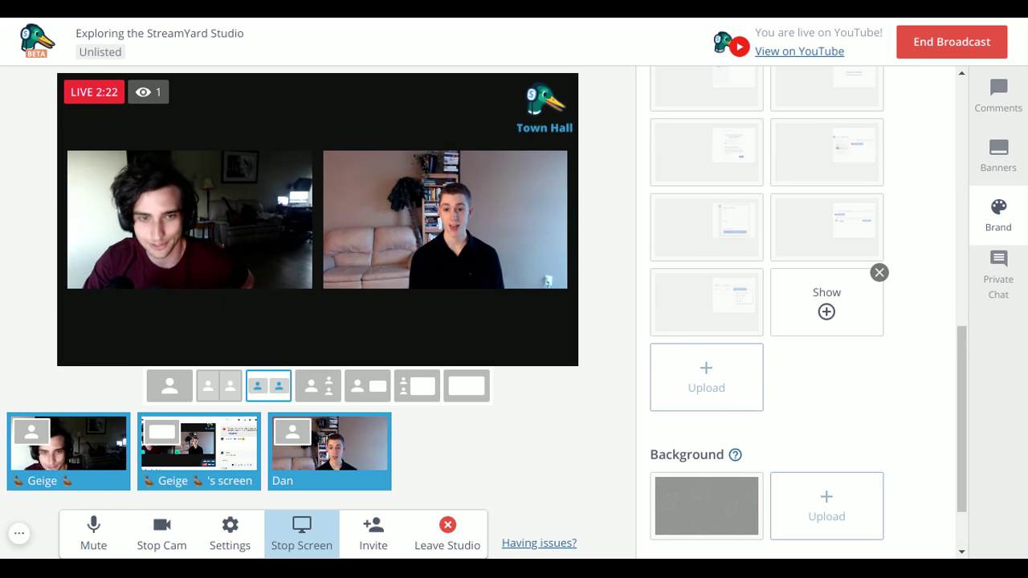
pyautogui.click(834, 319)
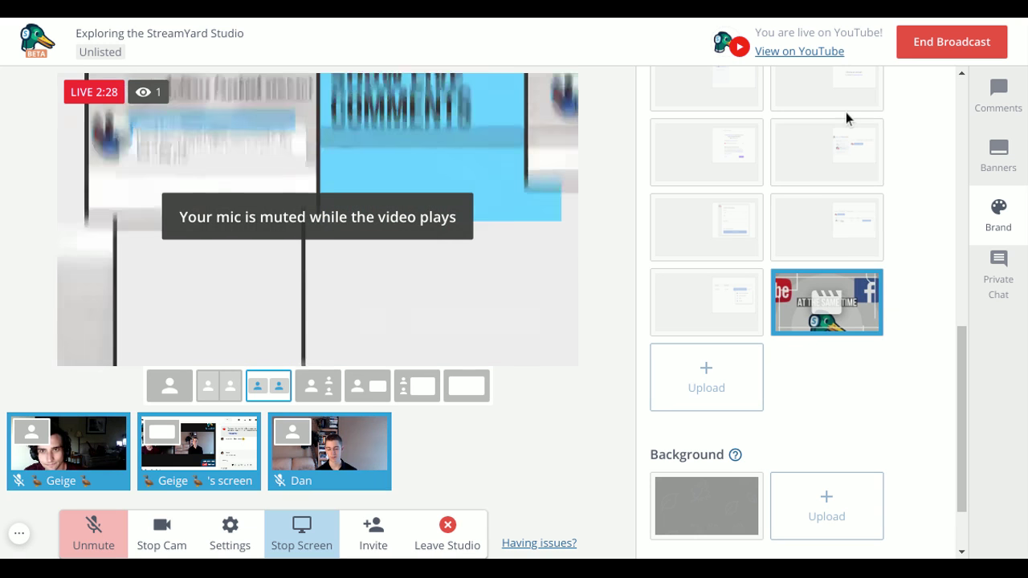
pyautogui.moveTo(801, 149)
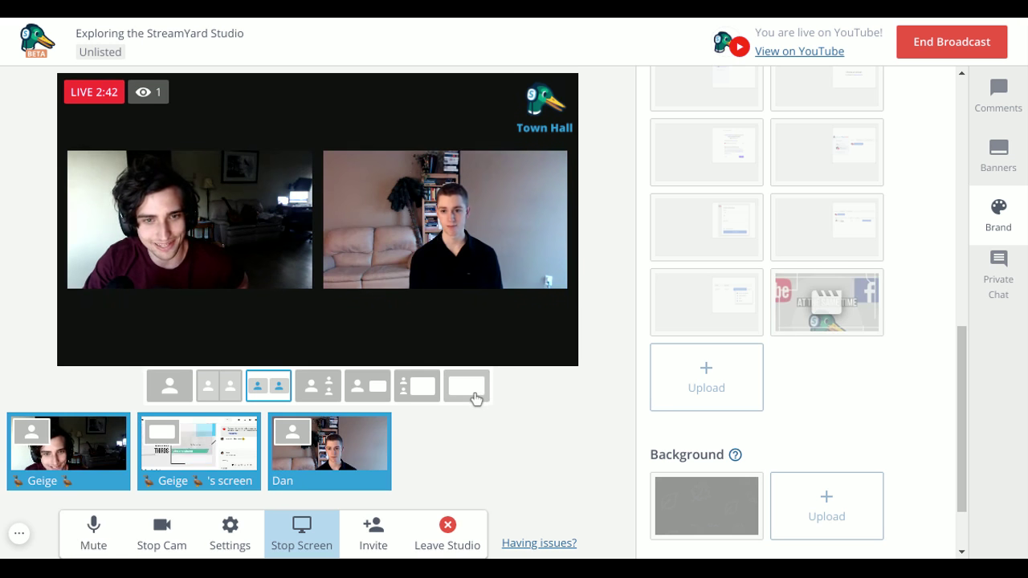
# Switch to the screen-only layout, then end the YouTube broadcast and confirm.
pyautogui.click(474, 393)
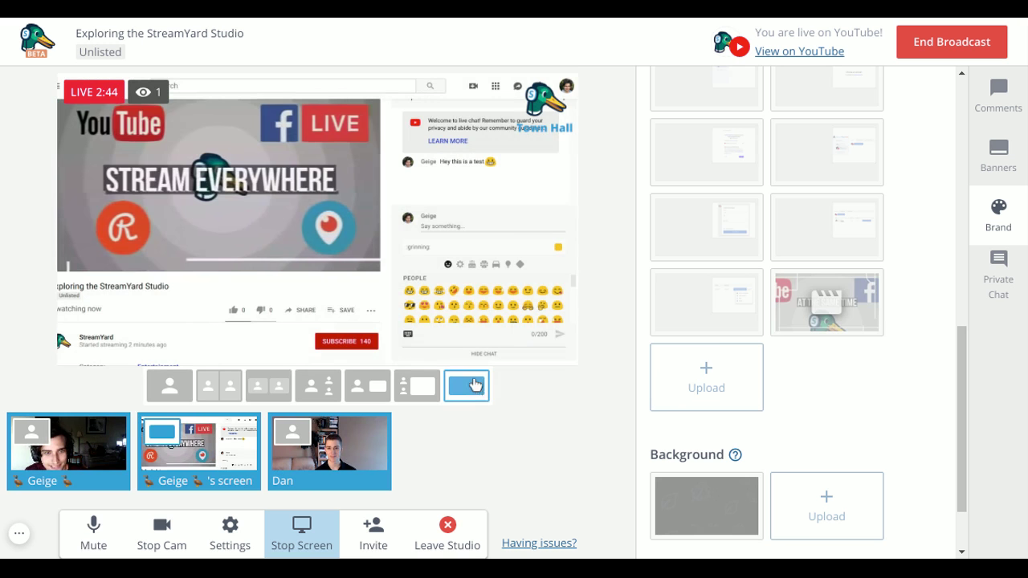
pyautogui.click(945, 49)
pyautogui.click(656, 307)
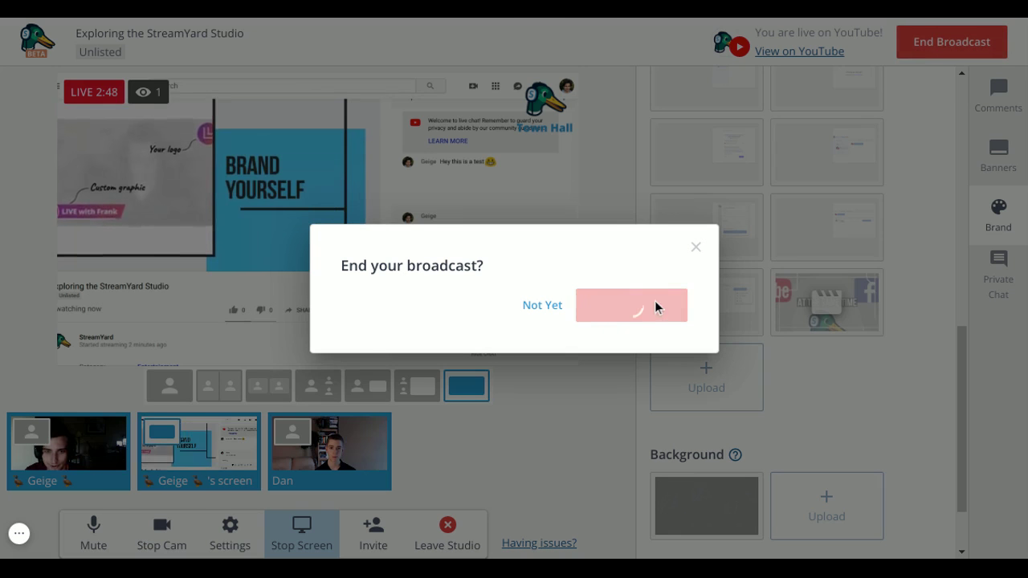